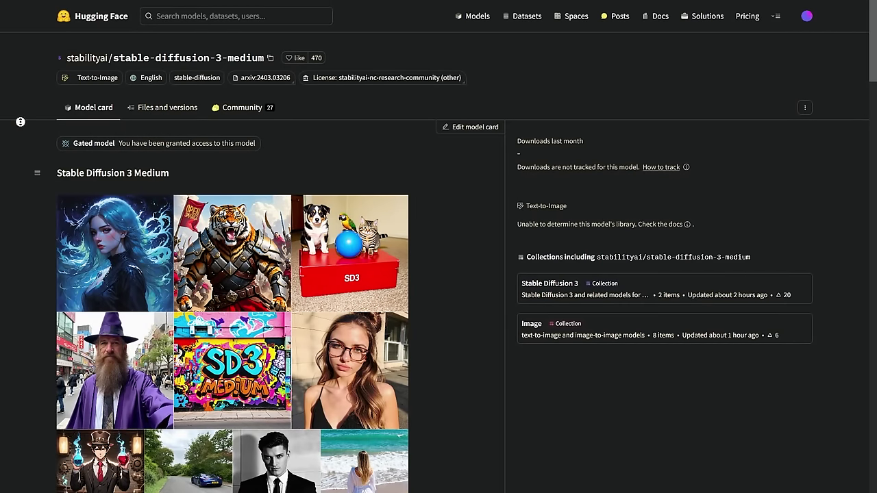
# - Read through the stable-diffusion-3-medium model card, highlighting the Non-commercial Use licence term
pyautogui.scroll(-3, 21, 122)
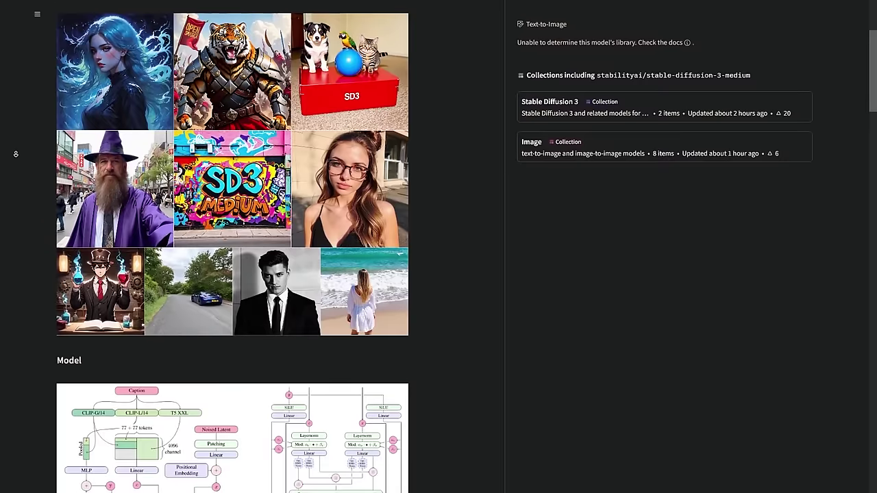
pyautogui.scroll(-4, 15, 154)
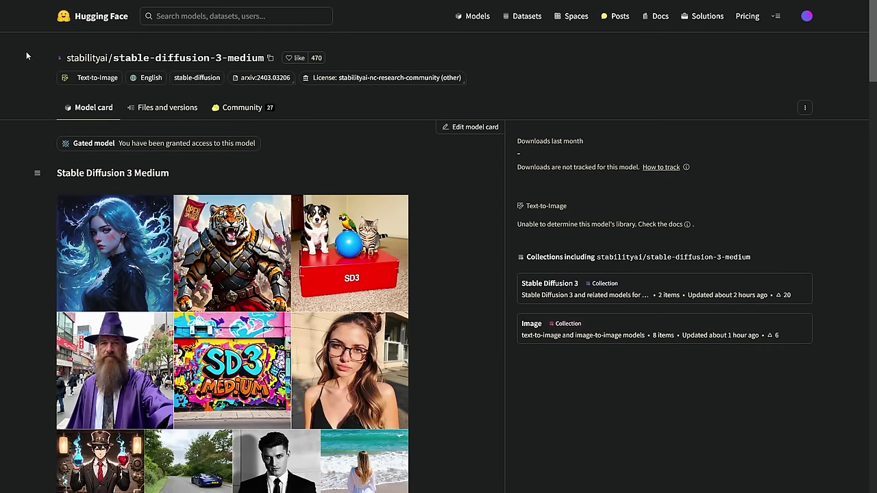
pyautogui.scroll(-4, 20, 124)
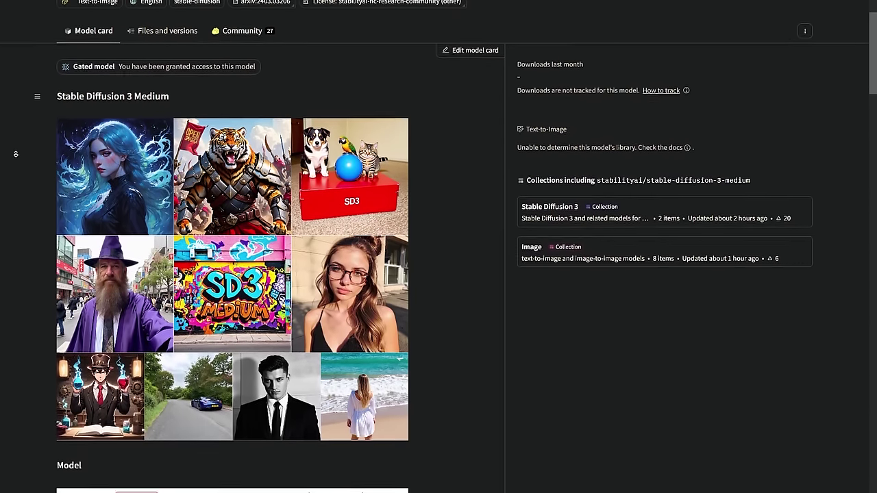
pyautogui.scroll(-3, 16, 155)
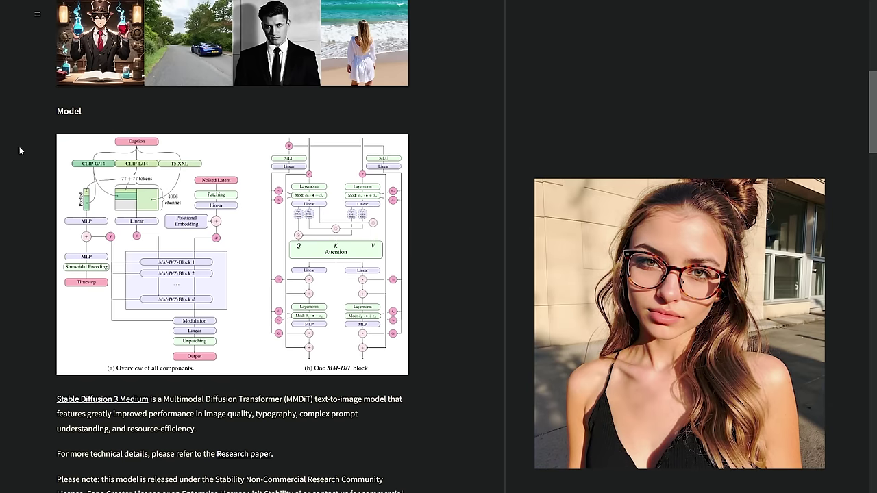
pyautogui.scroll(-3, 21, 151)
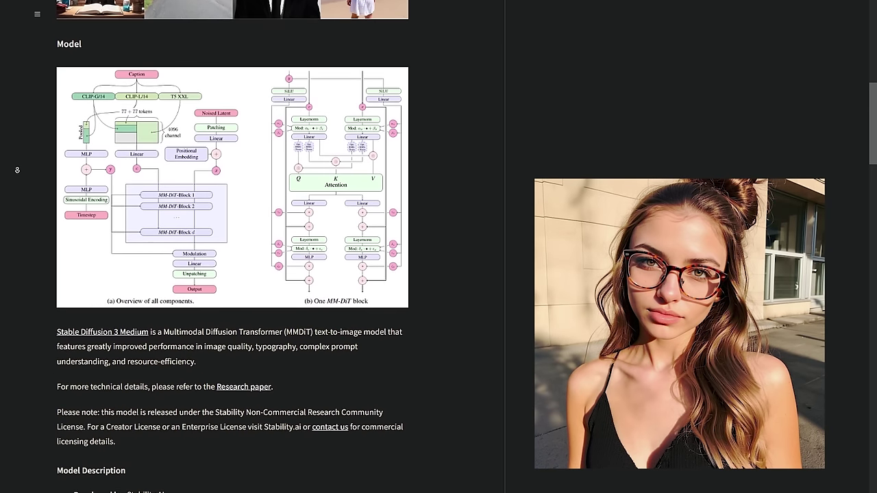
pyautogui.scroll(-3, 17, 170)
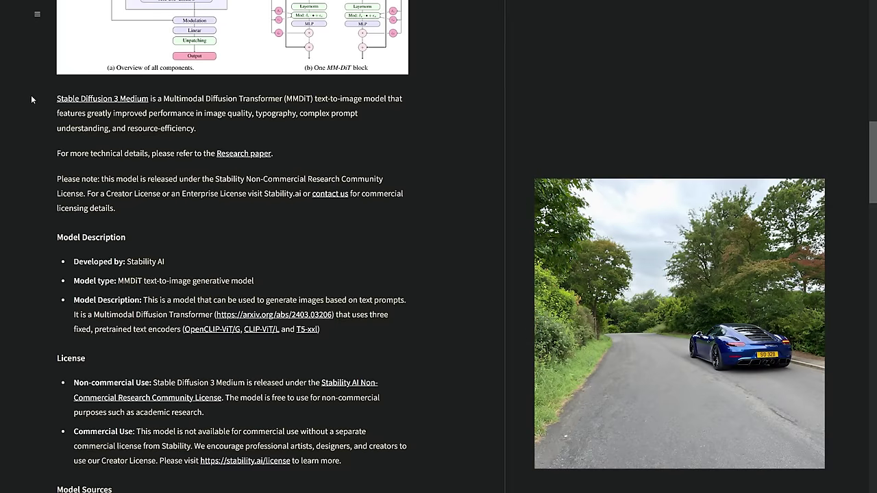
pyautogui.middleClick(30, 95)
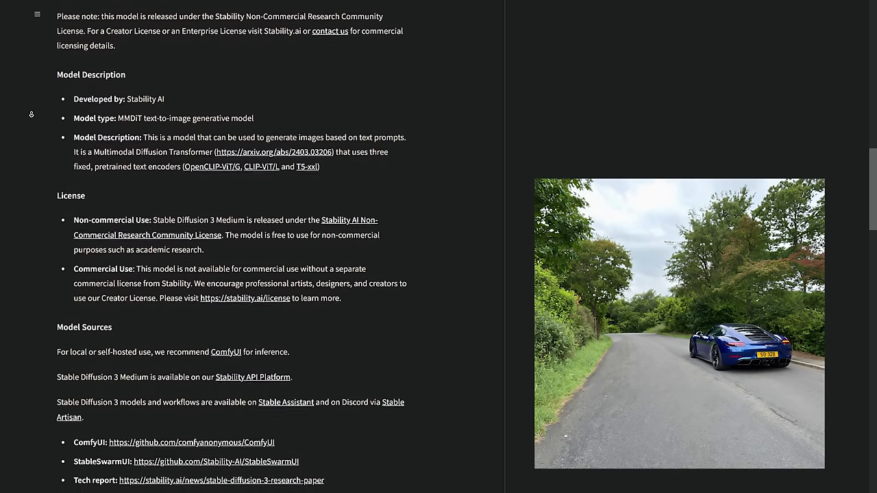
pyautogui.click(32, 113)
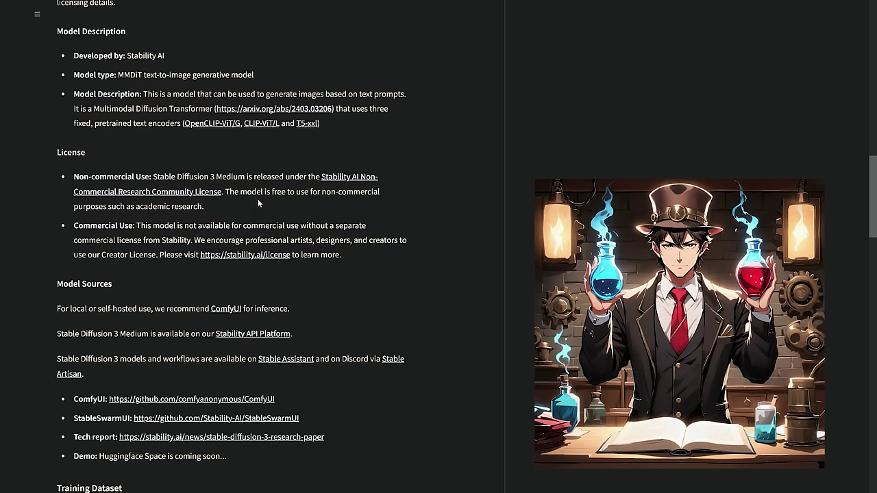
pyautogui.moveTo(74, 177); pyautogui.dragTo(150, 176)
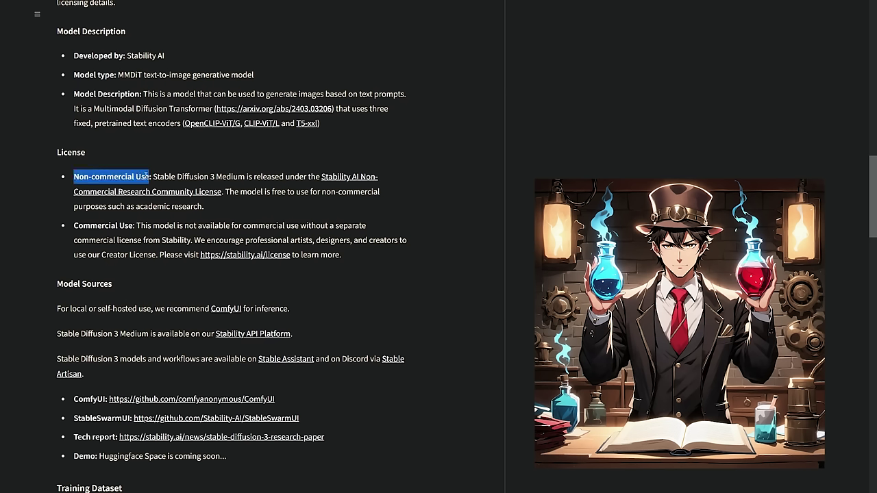
pyautogui.click(22, 184)
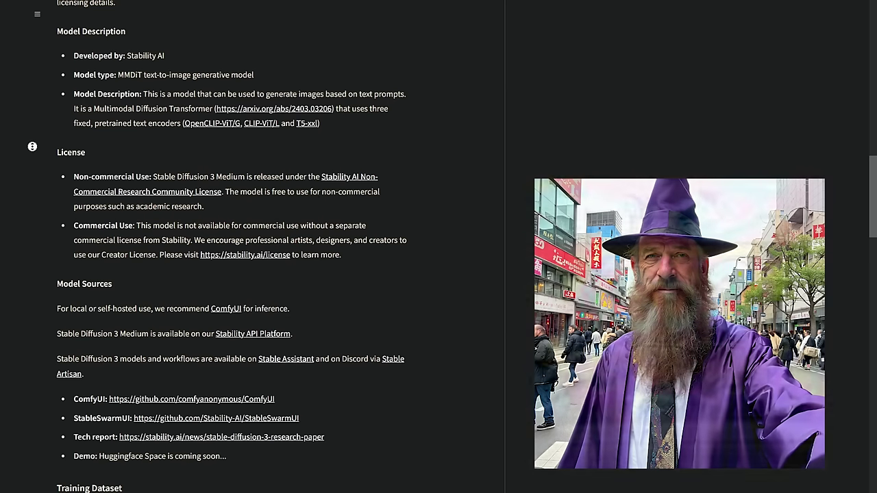
# - Show the Files and versions list and highlight sd3_medium, sd3_medium_incl_clips and sd3_medium_incl_clips_t5xxlfp8 safetensors
pyautogui.scroll(-3, 33, 158)
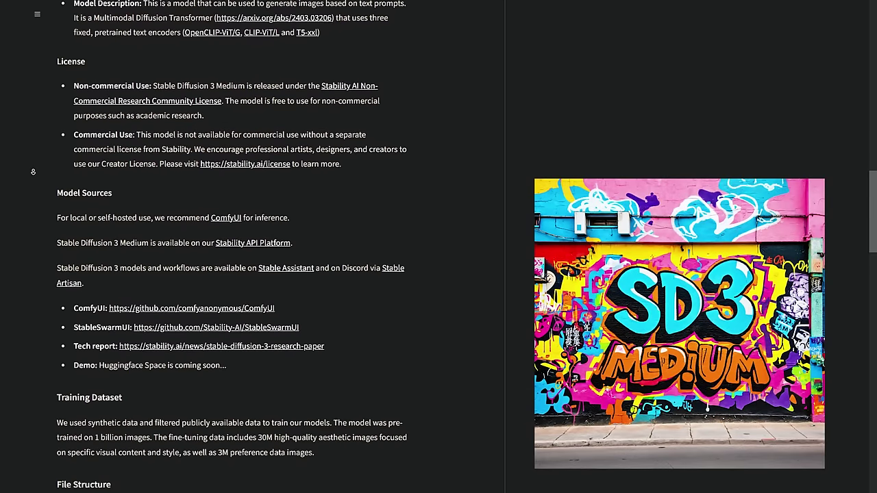
pyautogui.scroll(-10, 33, 172)
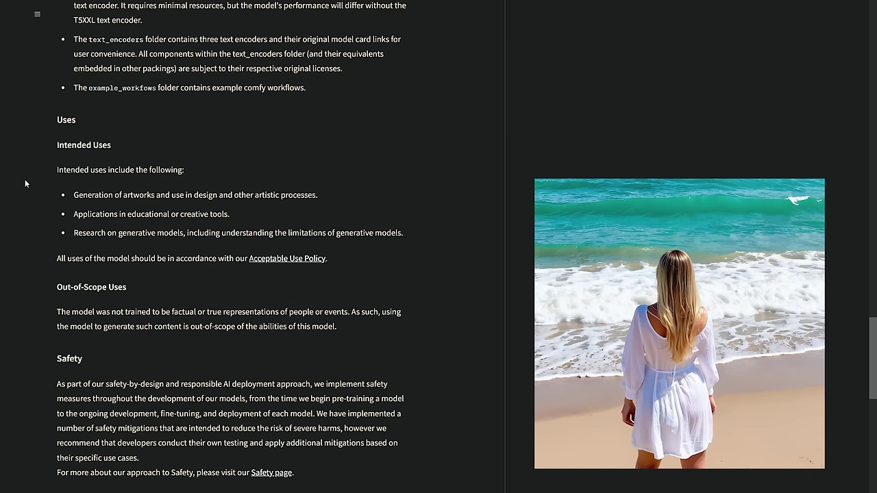
pyautogui.scroll(-5, 25, 183)
pyautogui.scroll(20, 335, 98)
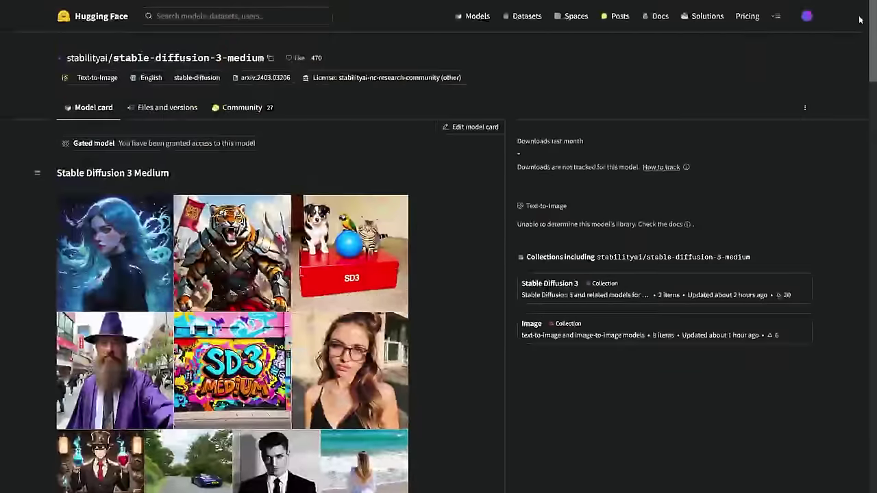
pyautogui.click(156, 110)
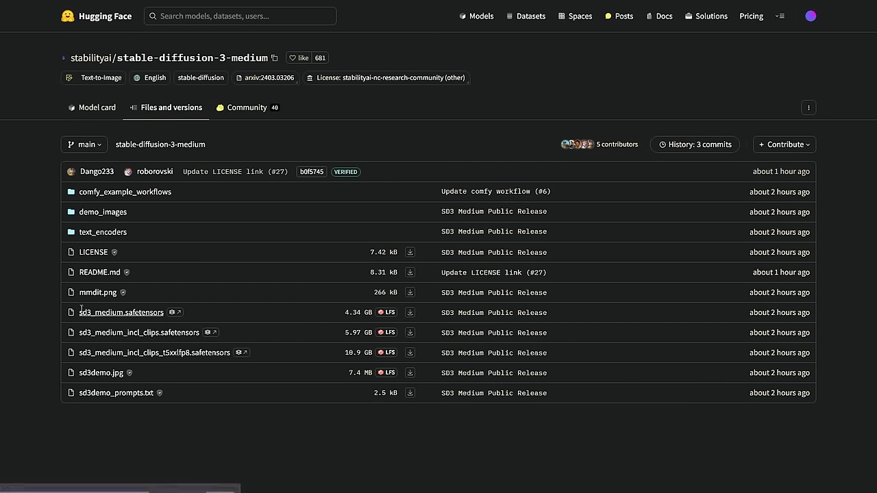
pyautogui.moveTo(79, 313); pyautogui.dragTo(165, 313)
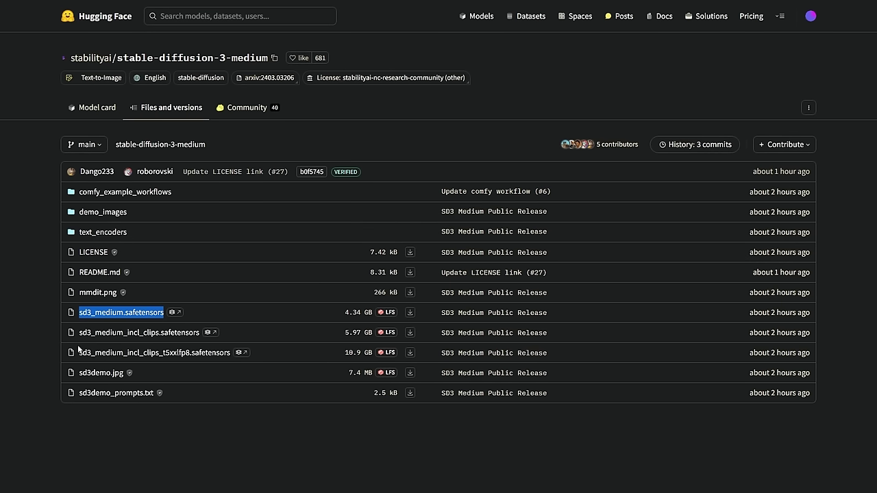
pyautogui.moveTo(78, 350); pyautogui.dragTo(230, 357)
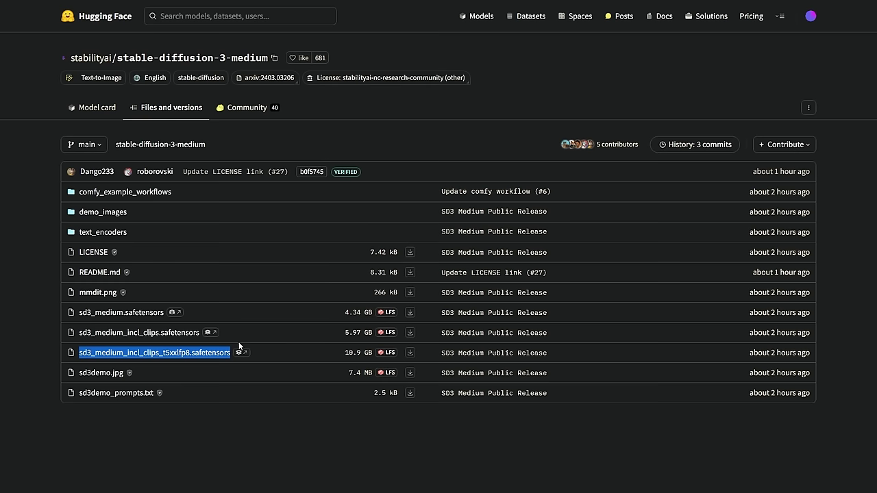
pyautogui.moveTo(78, 332); pyautogui.dragTo(201, 333)
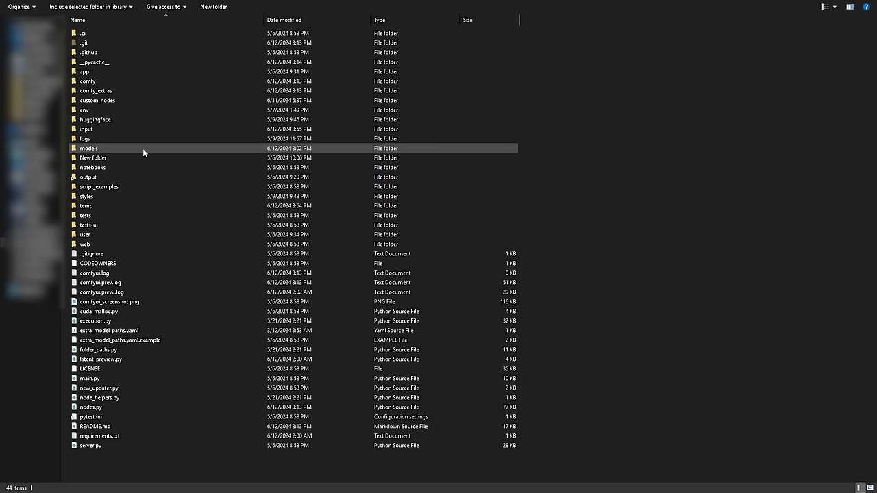
# - Select the three sd3_medium .safetensors files in the models\checkpoints folder
pyautogui.doubleClick(86, 148)
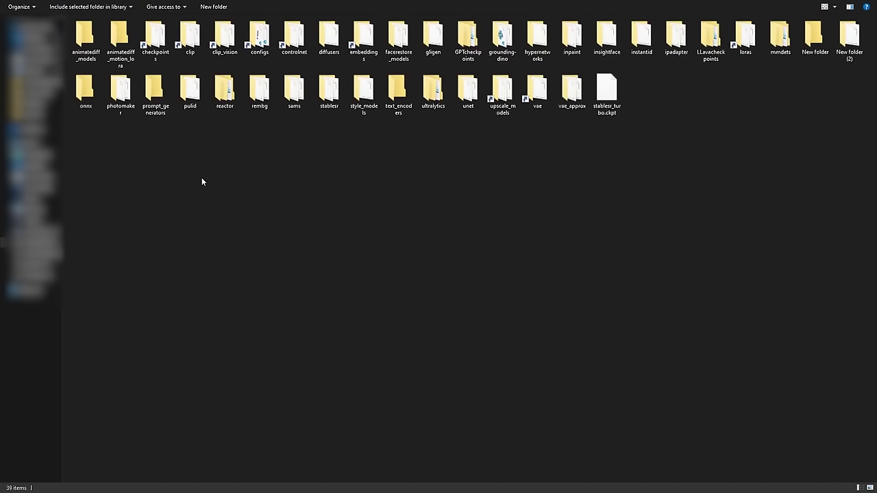
pyautogui.doubleClick(159, 40)
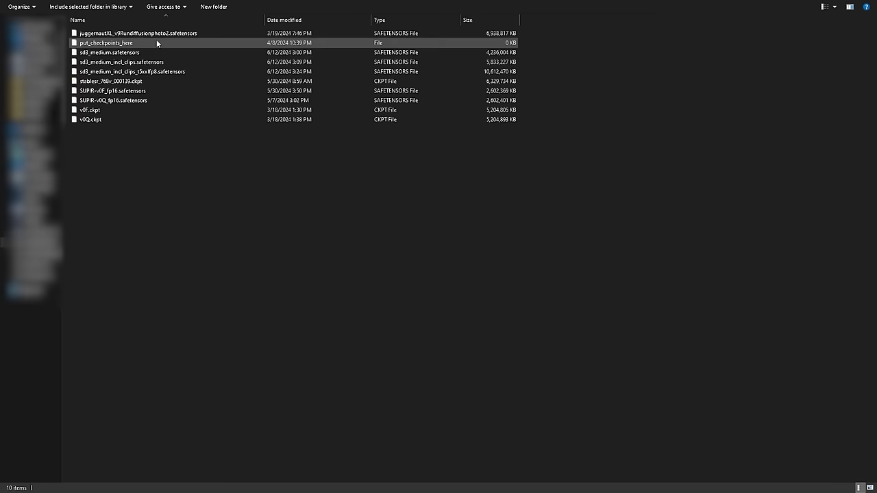
pyautogui.click(122, 52)
pyautogui.keyDown('shift'); pyautogui.click(131, 72); pyautogui.keyUp('shift')
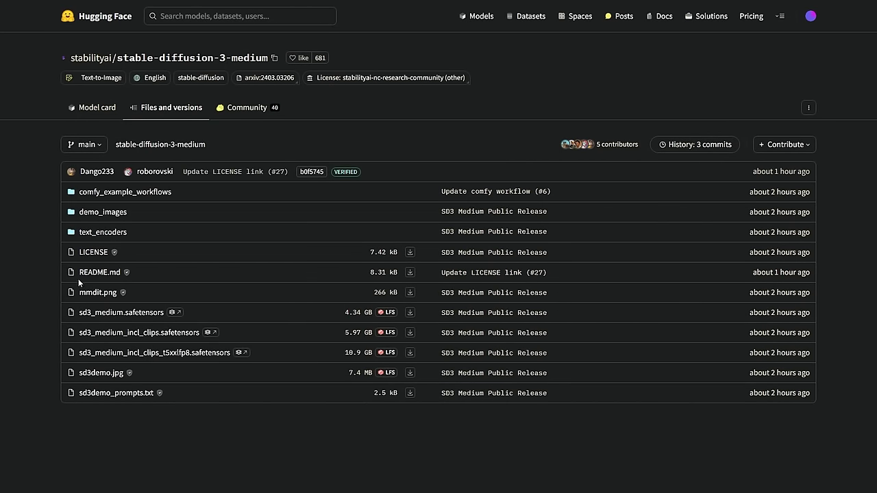
# - View the text_encoders folder full screen, highlighting the clip_l.safetensors and t5xxl_fp16 file names
pyautogui.click(103, 234)
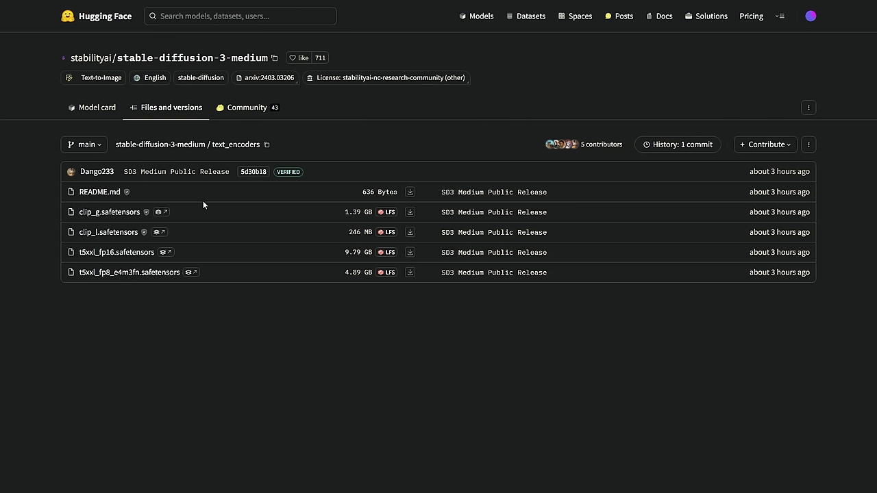
pyautogui.press('F11')
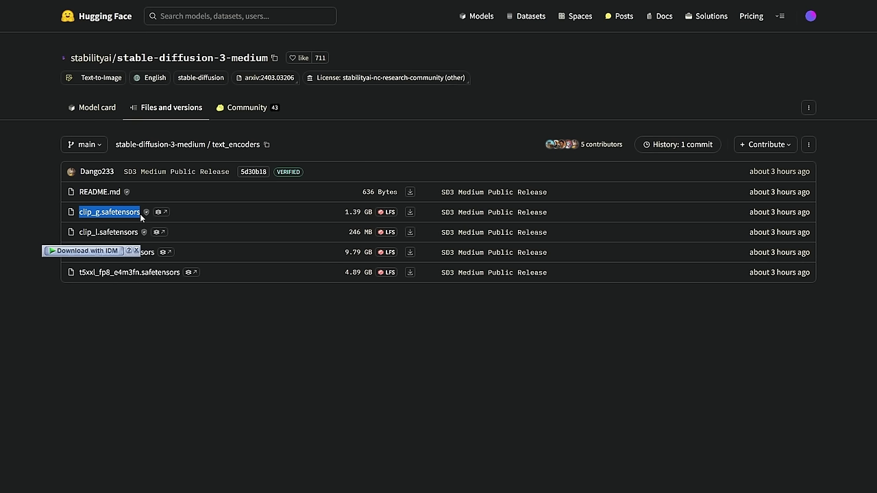
pyautogui.moveTo(77, 231); pyautogui.dragTo(137, 231)
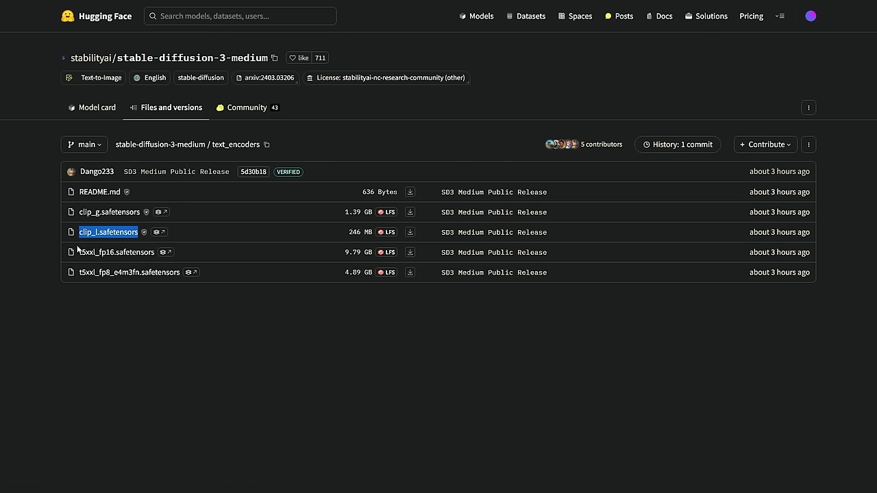
pyautogui.moveTo(79, 250); pyautogui.dragTo(183, 273)
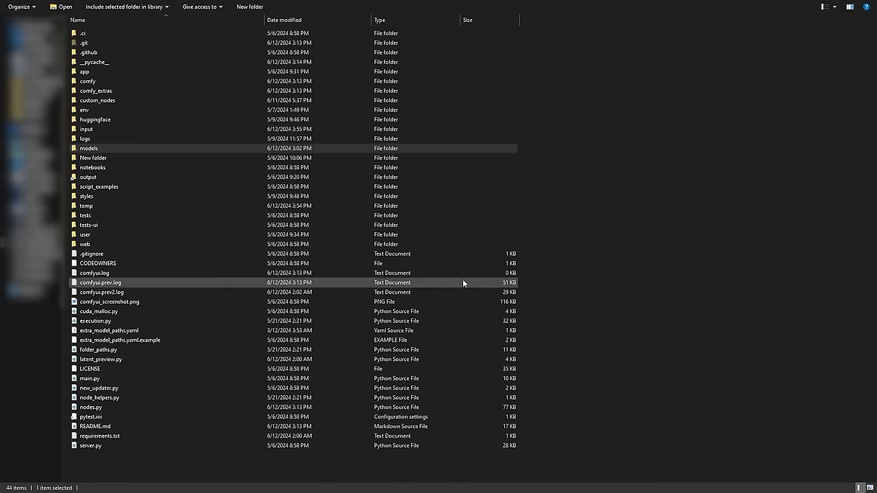
# - Select clip_g, clip_l and both t5xxl encoders in models\clip, then start the ComfyUI update
pyautogui.click(93, 149)
pyautogui.doubleClick(92, 149)
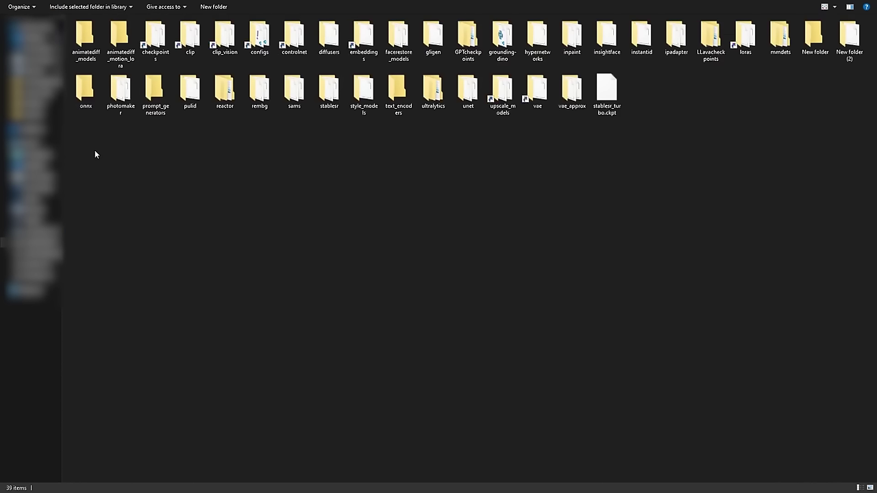
pyautogui.doubleClick(190, 40)
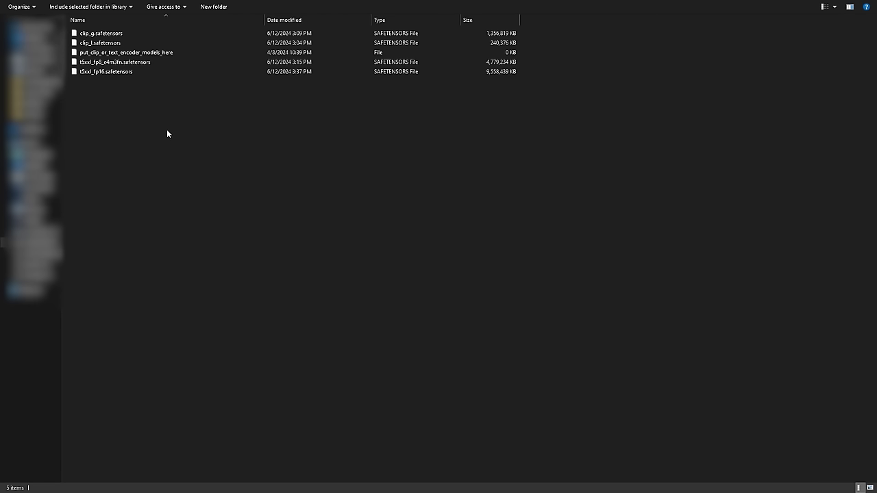
pyautogui.moveTo(123, 92); pyautogui.dragTo(103, 62)
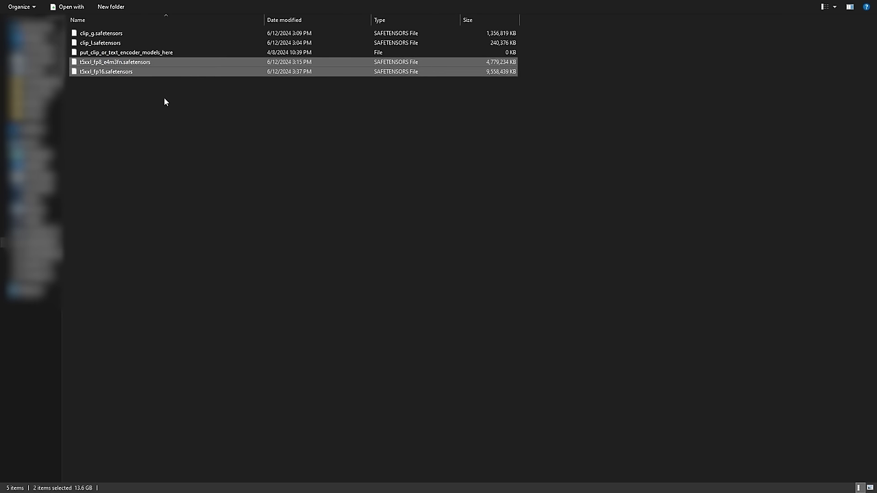
pyautogui.keyDown('ctrl'); pyautogui.click(106, 45); pyautogui.keyUp('ctrl')
pyautogui.keyDown('ctrl'); pyautogui.click(103, 33); pyautogui.keyUp('ctrl')
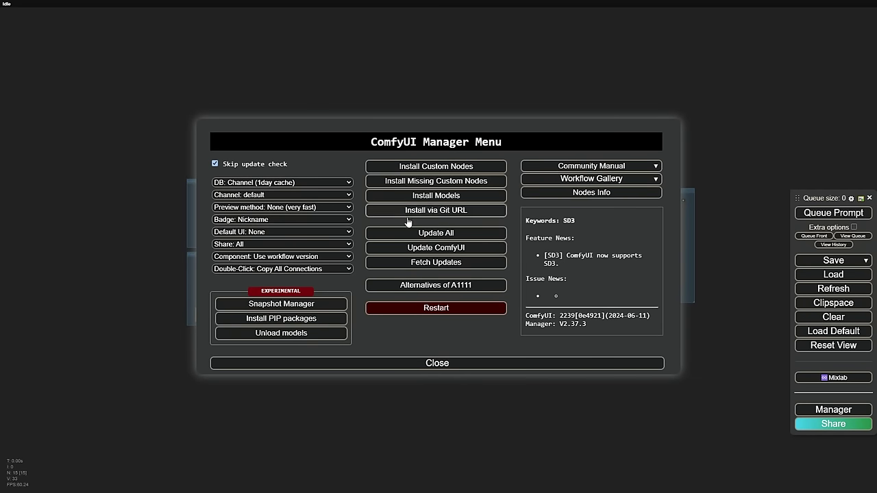
pyautogui.click(452, 251)
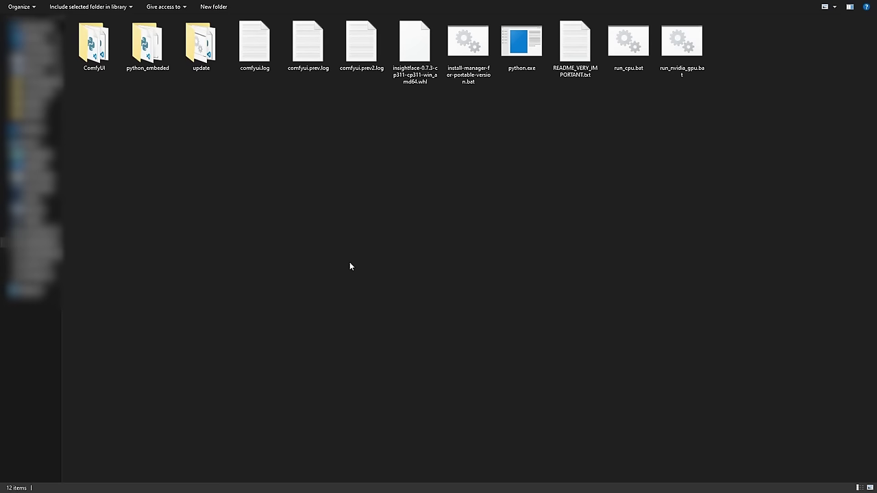
# - Open the update folder in the ComfyUI portable directory
pyautogui.doubleClick(200, 55)
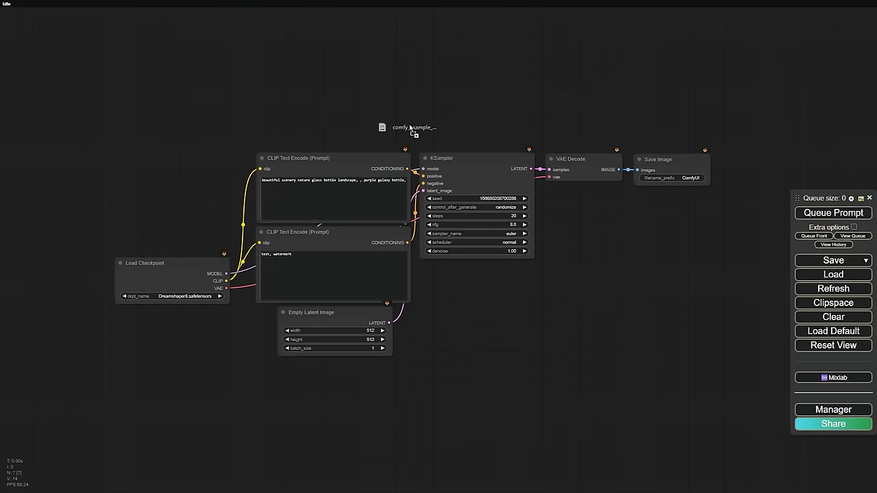
# - Load the SD3 example workflow JSON onto the canvas and show its Load Models group
pyautogui.moveTo(381, 127); pyautogui.dragTo(384, 130)
pyautogui.moveTo(690, 300); pyautogui.dragTo(532, 406)
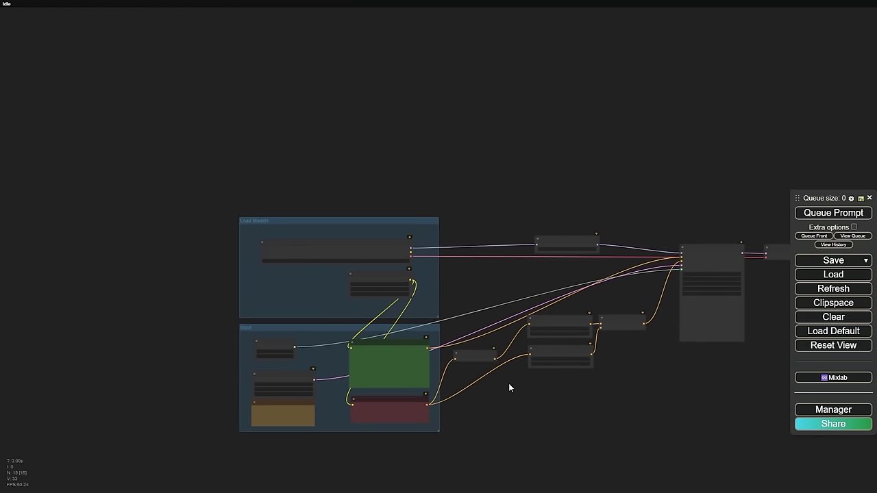
pyautogui.scroll(12, 300, 251)
pyautogui.moveTo(364, 145); pyautogui.dragTo(300, 27)
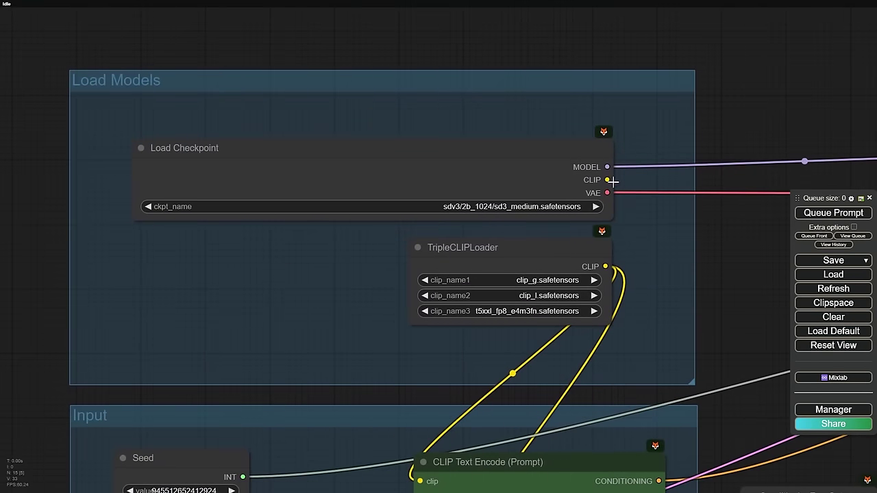
# - Set checkpoint sd3_medium.safetensors and clip models clip_g, clip_l and t5xxl_fp8_e4m3fn
pyautogui.click(552, 206)
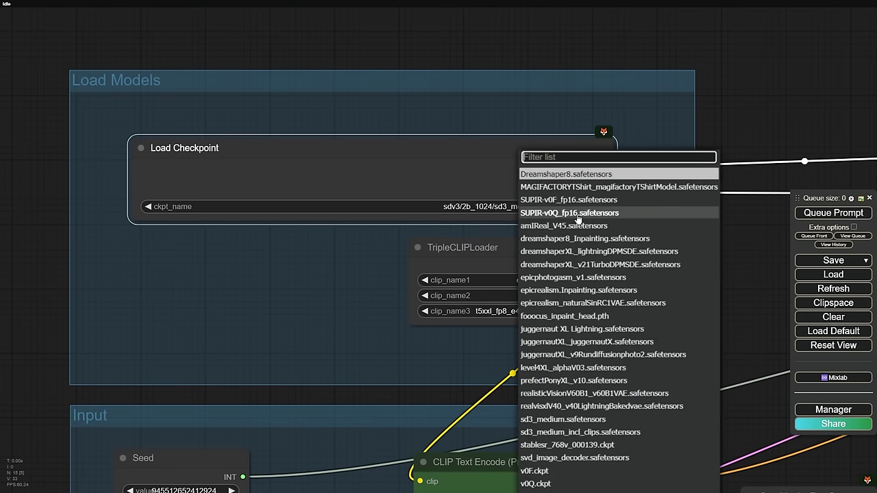
pyautogui.click(573, 420)
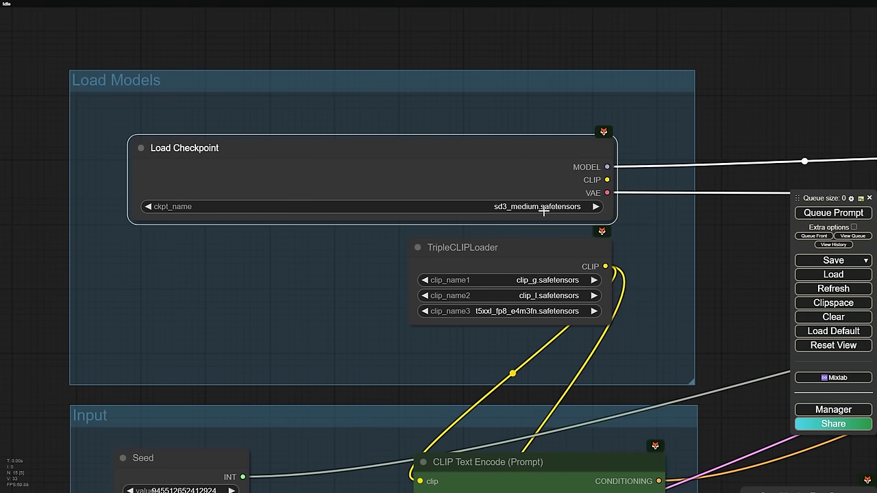
pyautogui.click(542, 280)
pyautogui.click(553, 276)
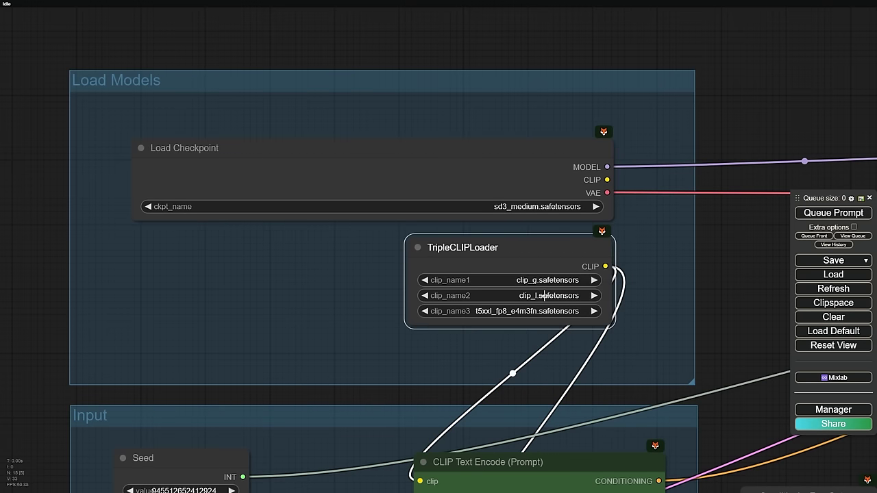
pyautogui.click(541, 295)
pyautogui.click(564, 302)
pyautogui.click(539, 311)
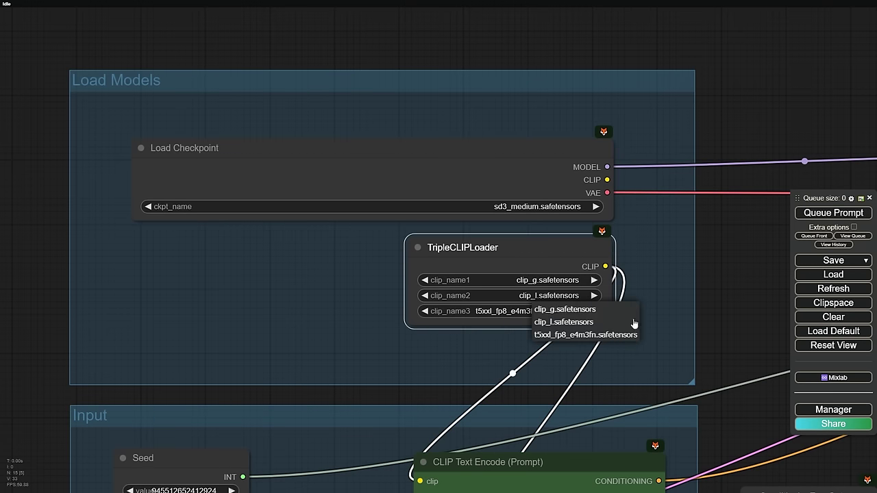
pyautogui.click(603, 334)
pyautogui.moveTo(742, 337); pyautogui.dragTo(716, 45)
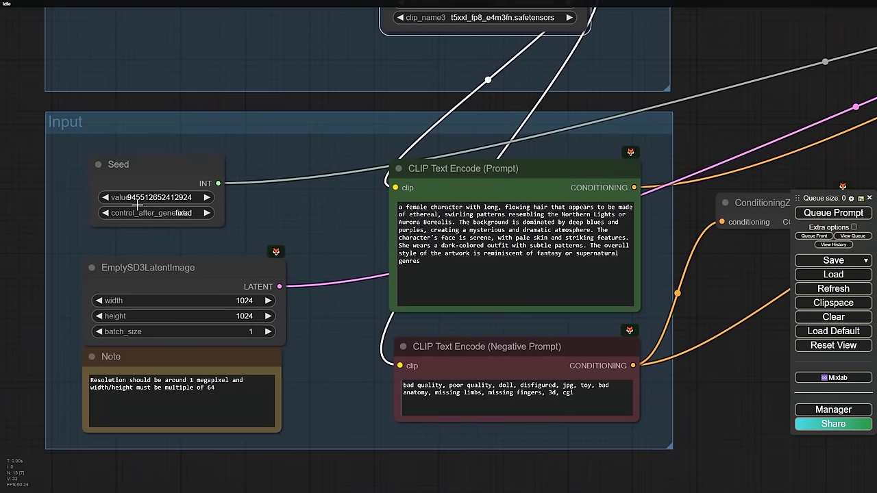
# - Set the Seed value to 76866
pyautogui.click(141, 180)
pyautogui.click(151, 200)
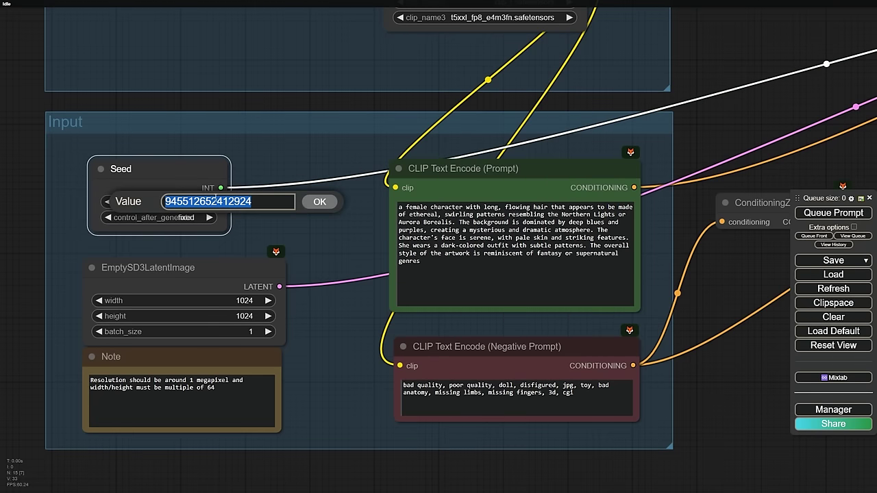
pyautogui.write('76866')
pyautogui.press('Return')
# - Nudge the CLIP Text Encode node and move EmptySD3LatentImage up
pyautogui.moveTo(530, 175); pyautogui.dragTo(524, 170)
pyautogui.moveTo(148, 267); pyautogui.dragTo(146, 259)
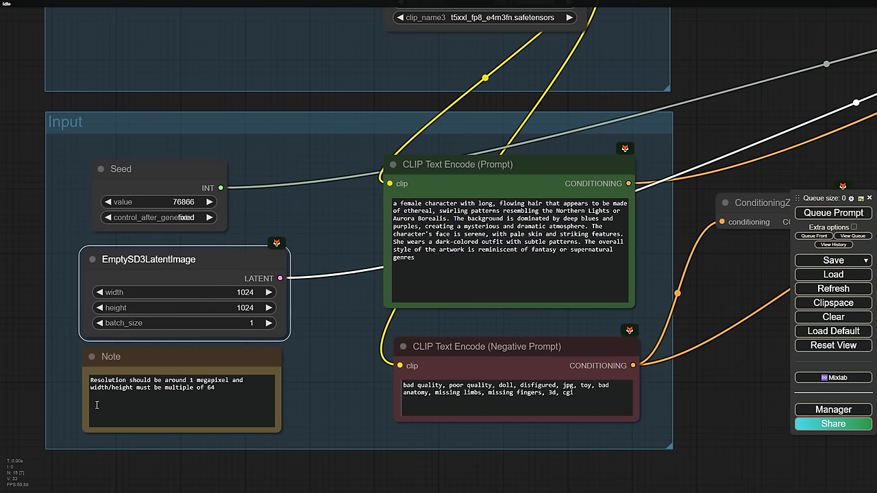
pyautogui.tripleClick(97, 404)
pyautogui.click(97, 405)
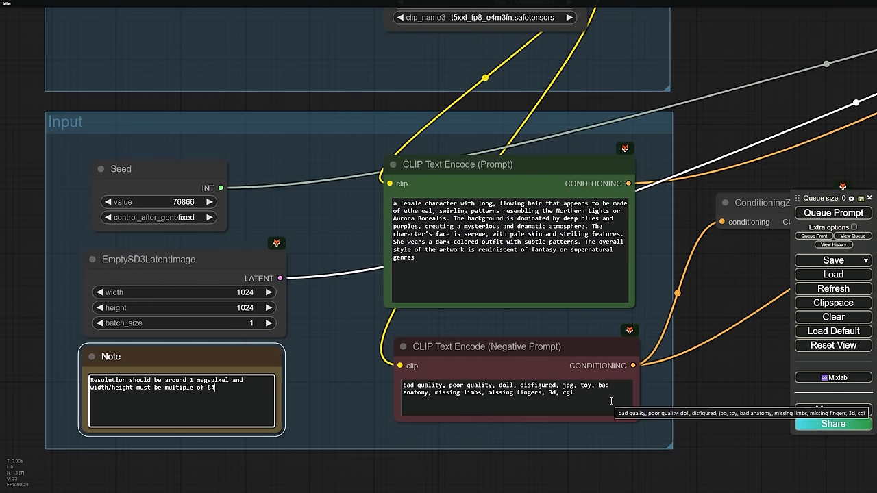
# - Move KSampler, VAE Decode and the Output group left into a compact layout
pyautogui.moveTo(739, 370); pyautogui.dragTo(213, 234)
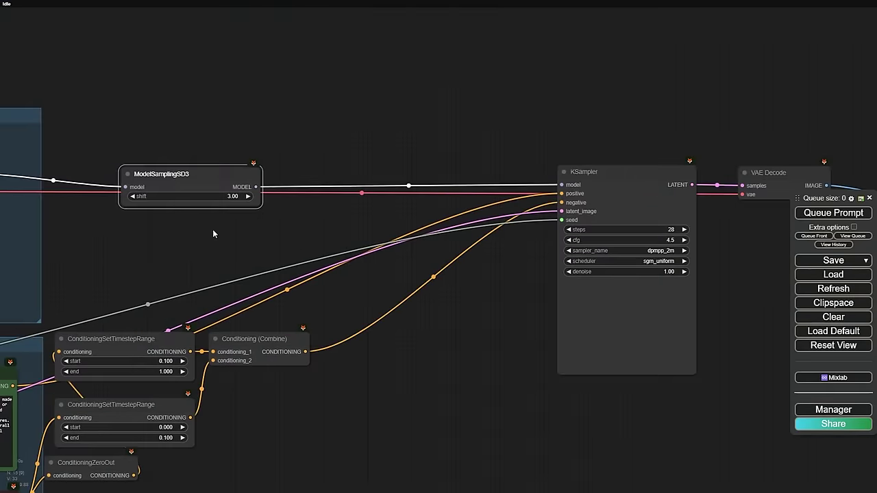
pyautogui.moveTo(652, 179); pyautogui.dragTo(446, 201)
pyautogui.scroll(-5, 465, 179)
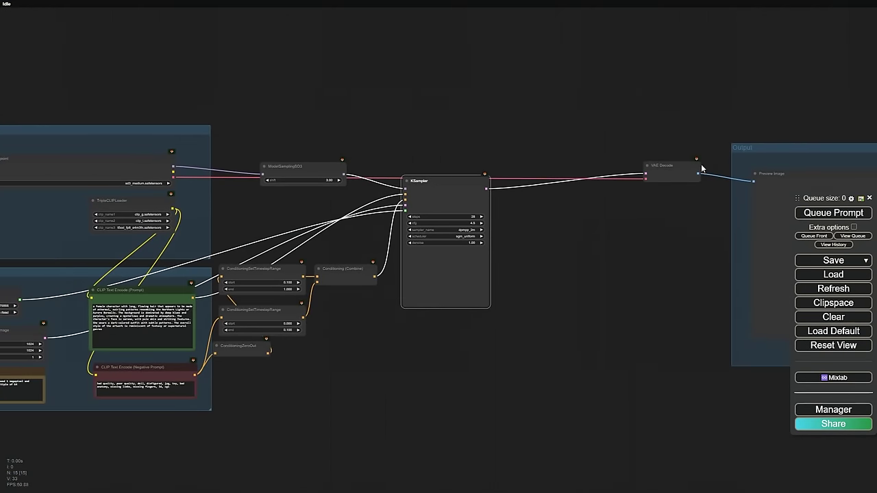
pyautogui.moveTo(700, 164); pyautogui.dragTo(520, 144)
pyautogui.moveTo(752, 146); pyautogui.dragTo(582, 176)
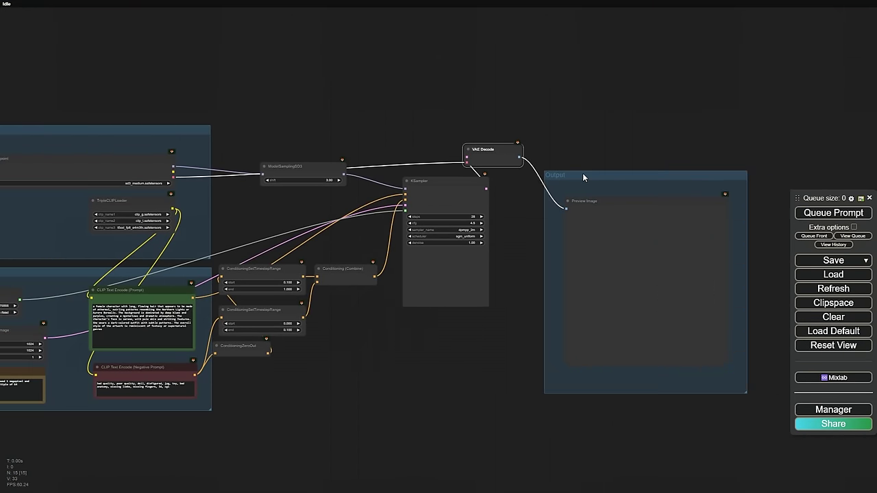
pyautogui.moveTo(298, 390); pyautogui.dragTo(374, 383)
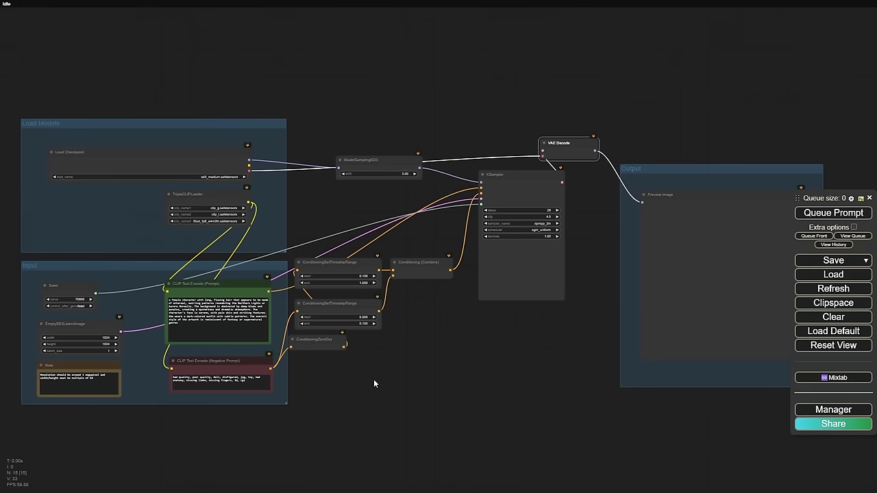
# - Queue the SD3 workflow to render the woman with flowing blue and pink hair
pyautogui.click(833, 212)
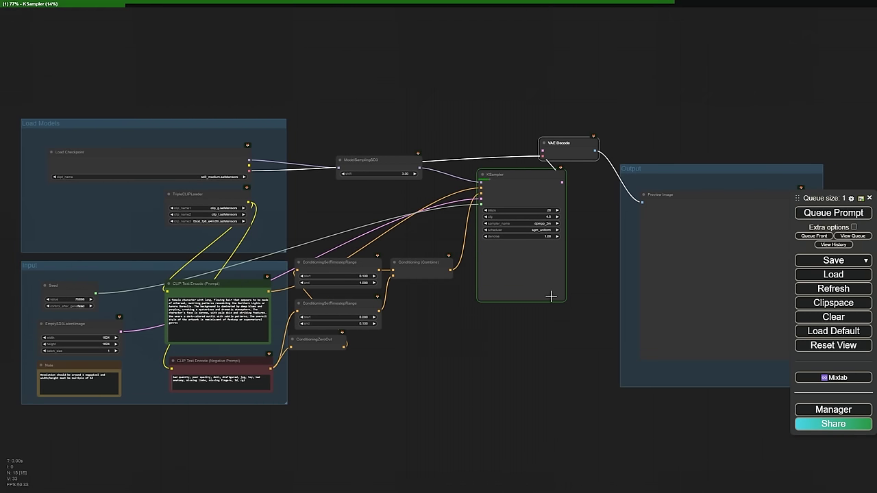
pyautogui.scroll(5, 551, 228)
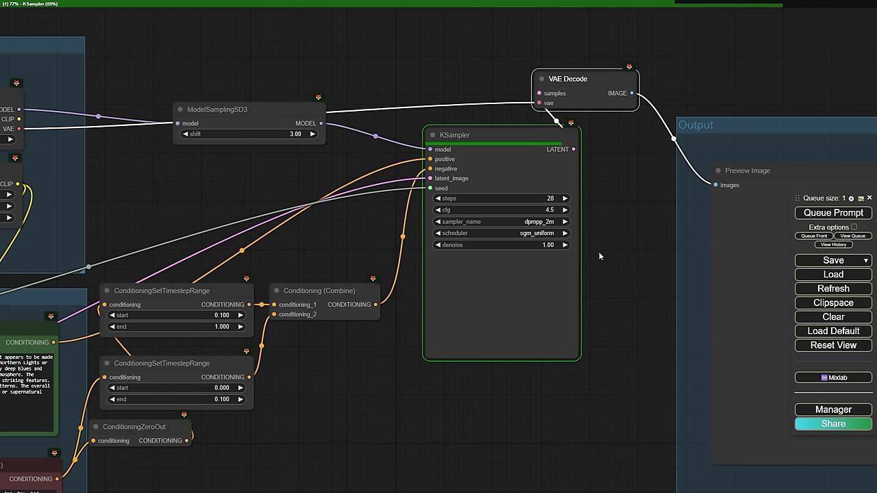
# - Inspect the finished preview, then queue two more runs, ending with the woman-on-grass image
pyautogui.moveTo(620, 195); pyautogui.dragTo(293, 151)
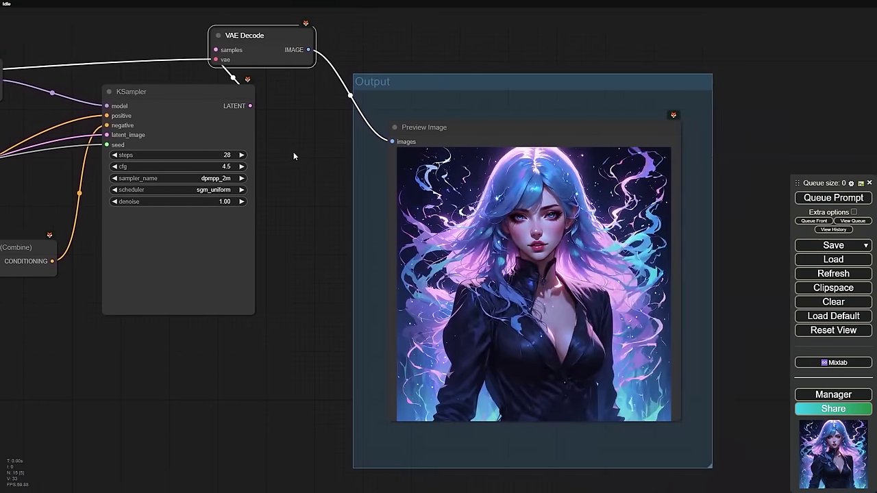
pyautogui.scroll(5, 685, 288)
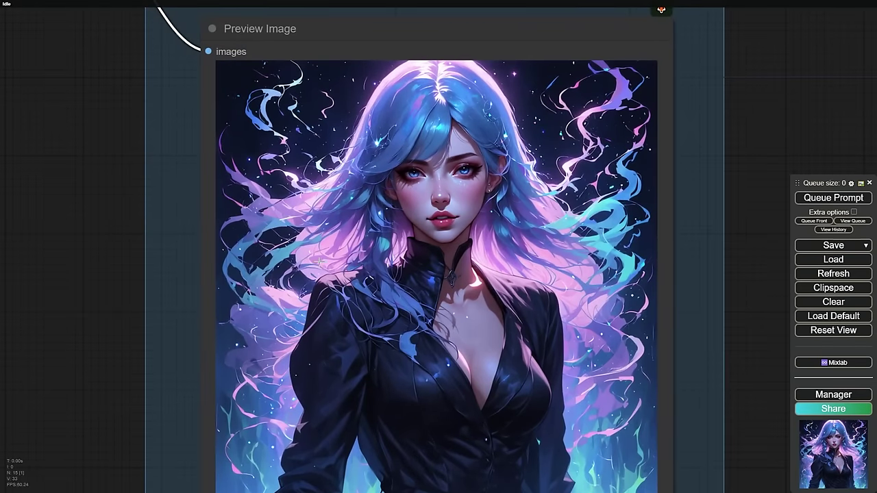
pyautogui.moveTo(104, 269); pyautogui.dragTo(107, 235)
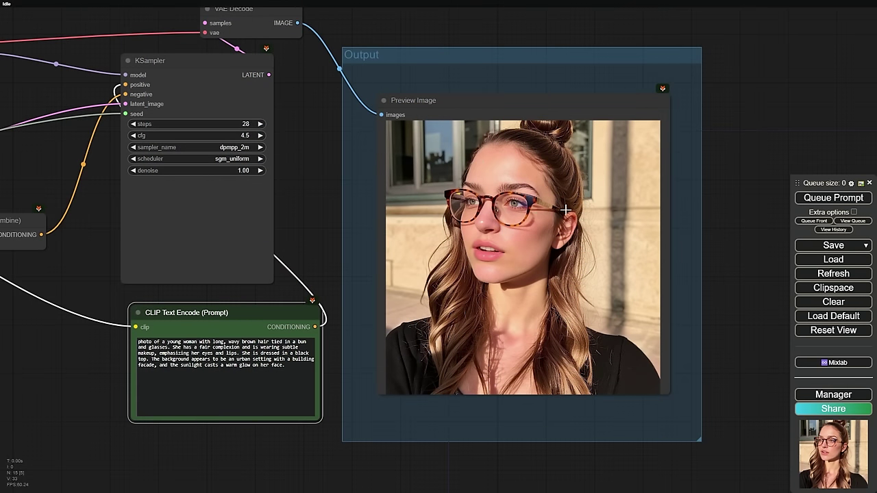
pyautogui.scroll(3, 565, 209)
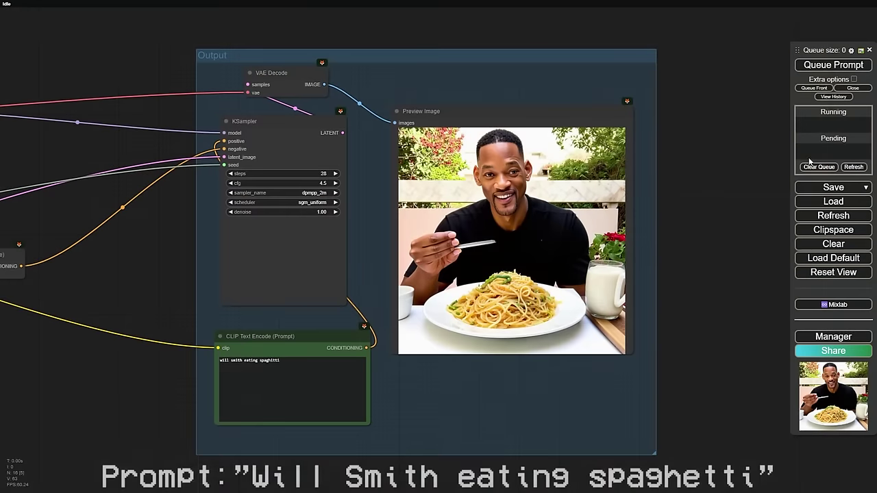
pyautogui.click(833, 64)
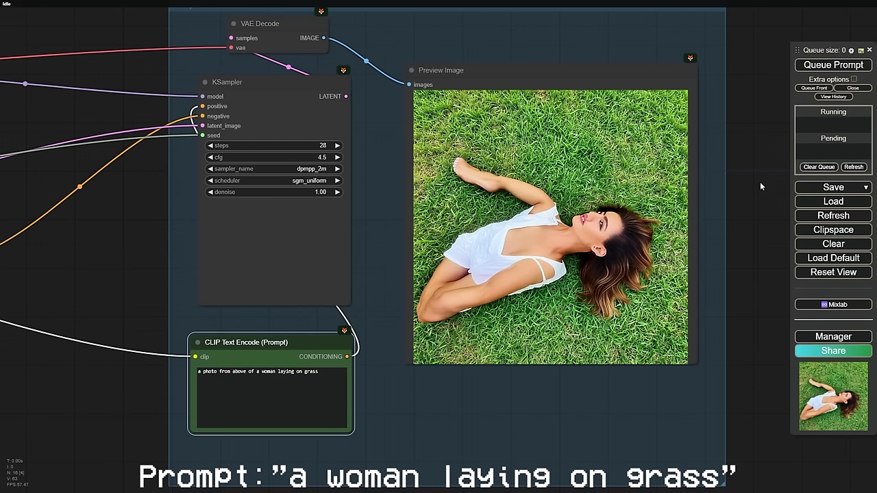
pyautogui.hotkey('ctrl', 'Return')
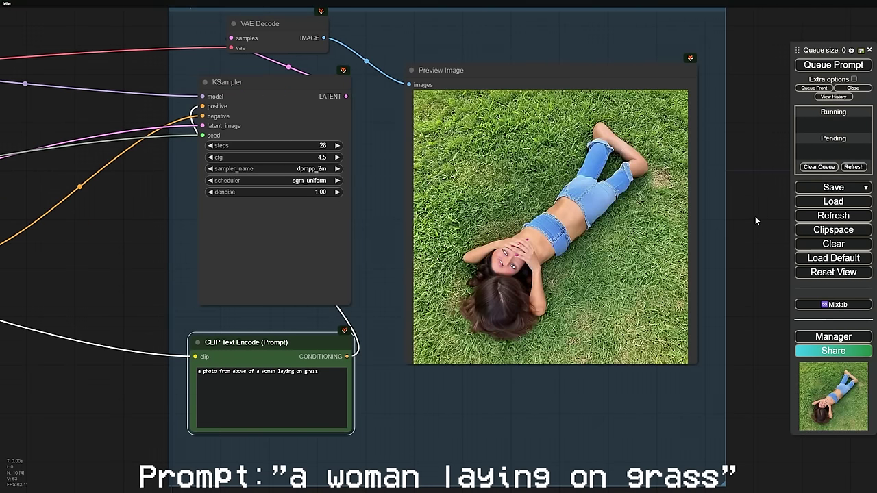